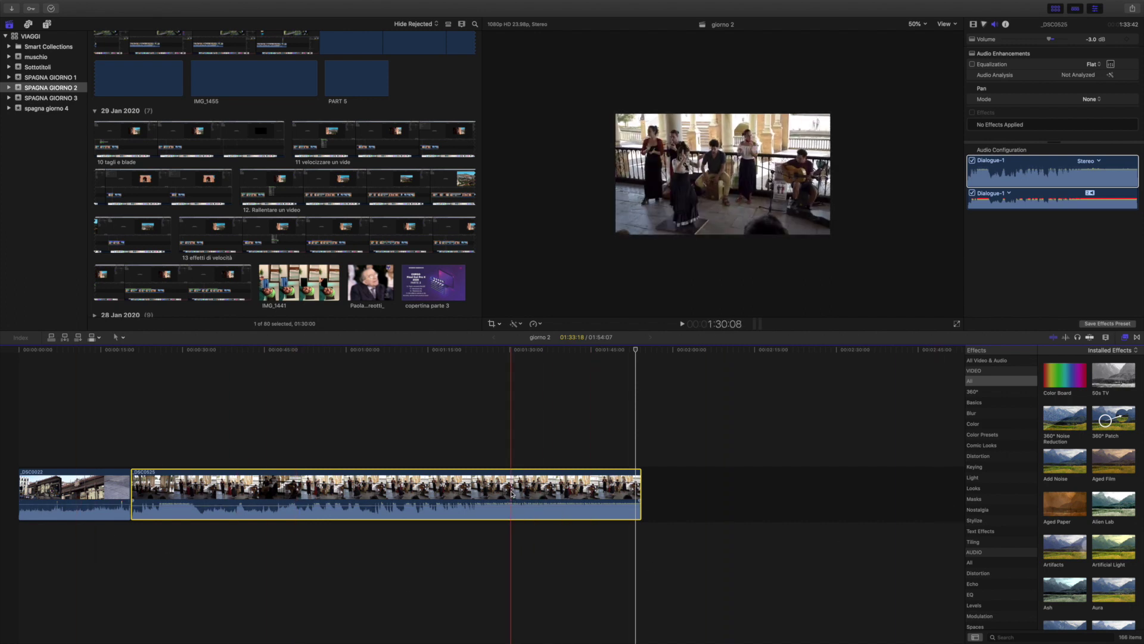
Try the concert clip's volume at 2.0, -5.0, 5.0 dB and -∞, finally settling on -3.0 dB
left_click_drag(396, 507, 396, 505)
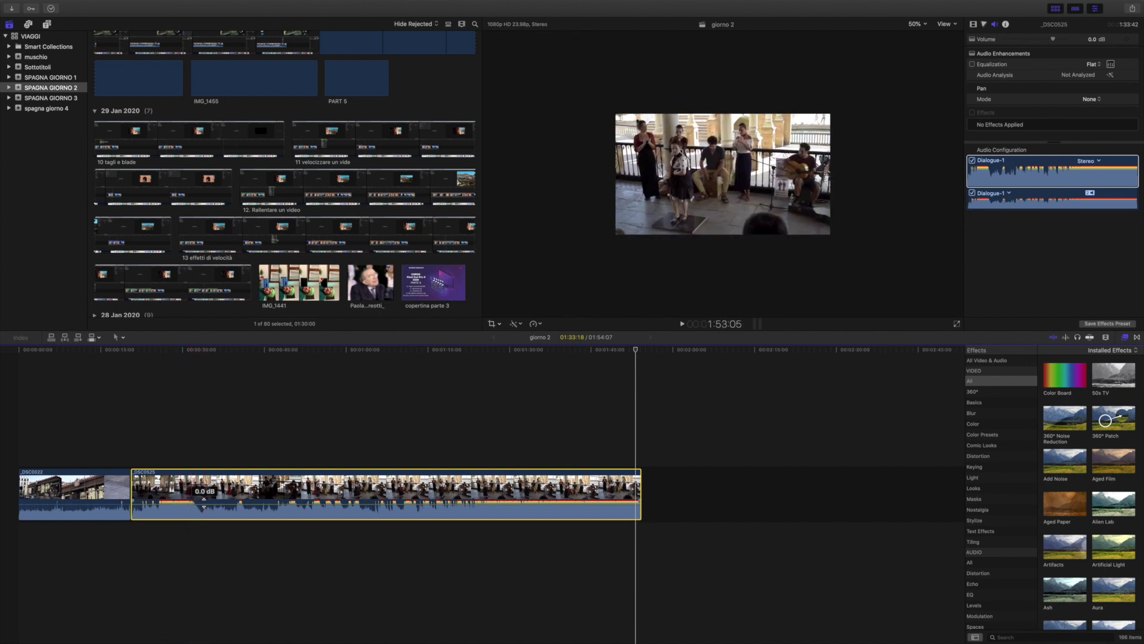
left_click_drag(203, 504, 204, 503)
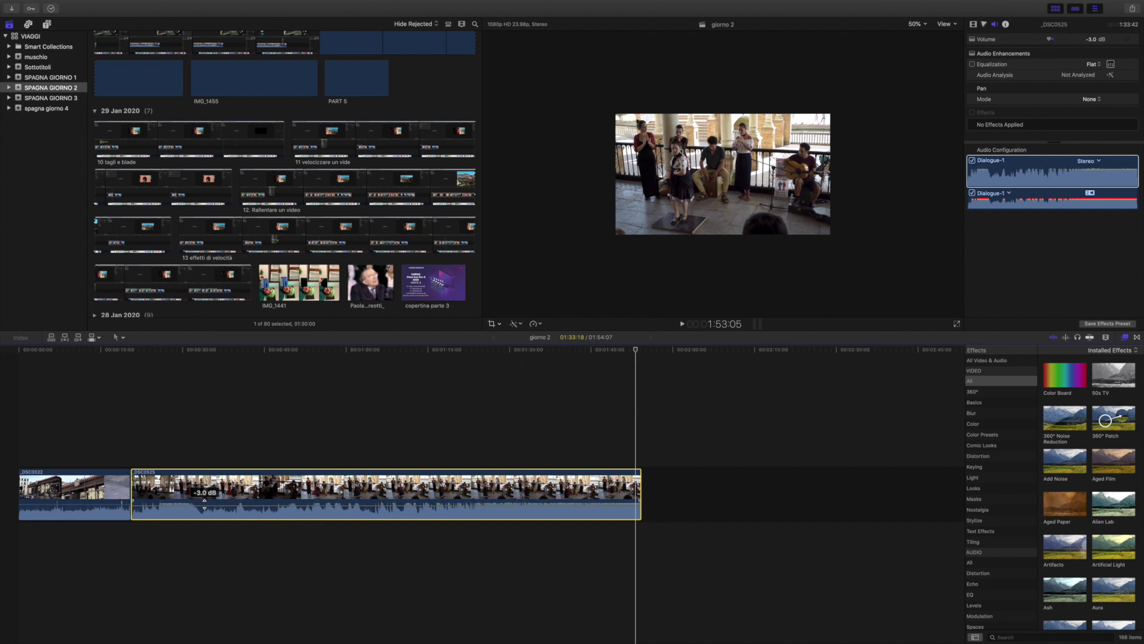
left_click_drag(205, 504, 208, 500)
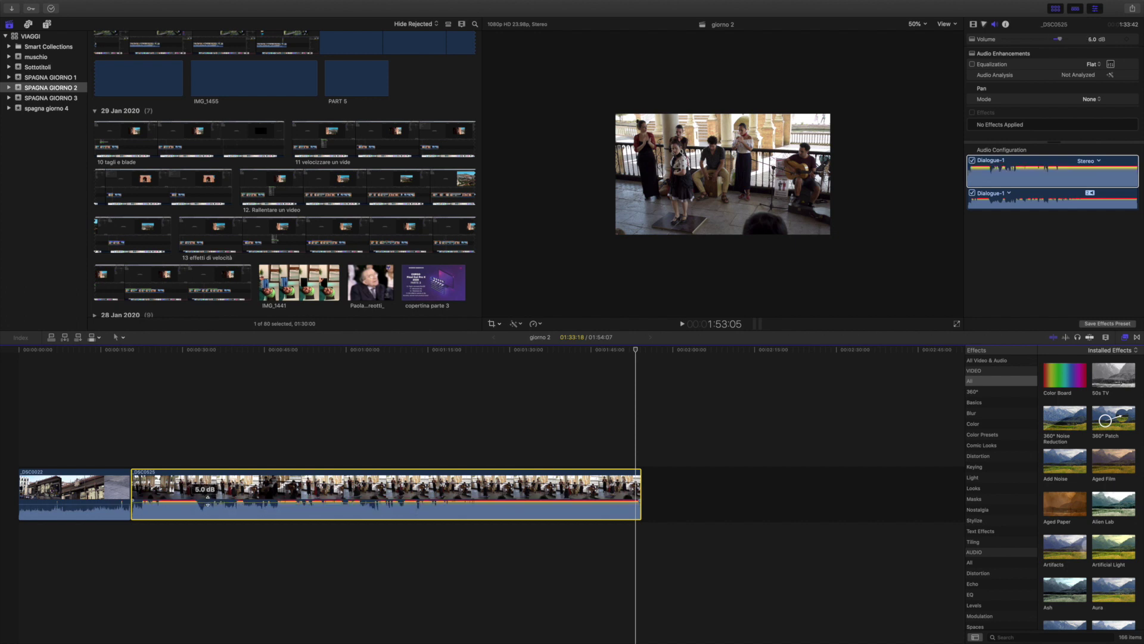
left_click_drag(207, 504, 207, 526)
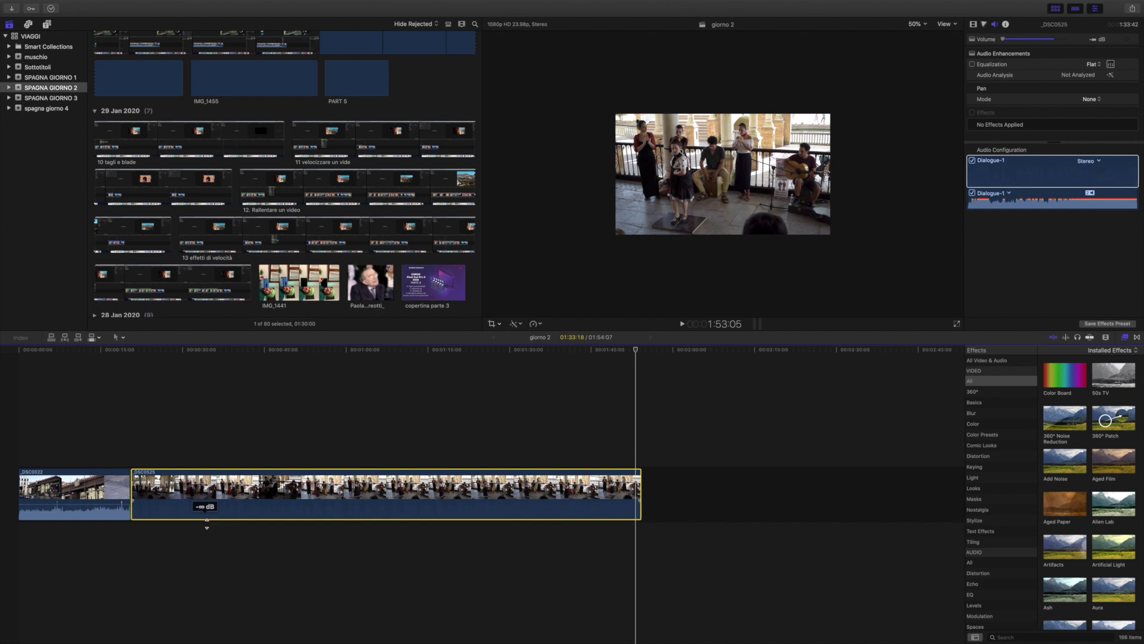
left_click_drag(207, 525, 225, 435)
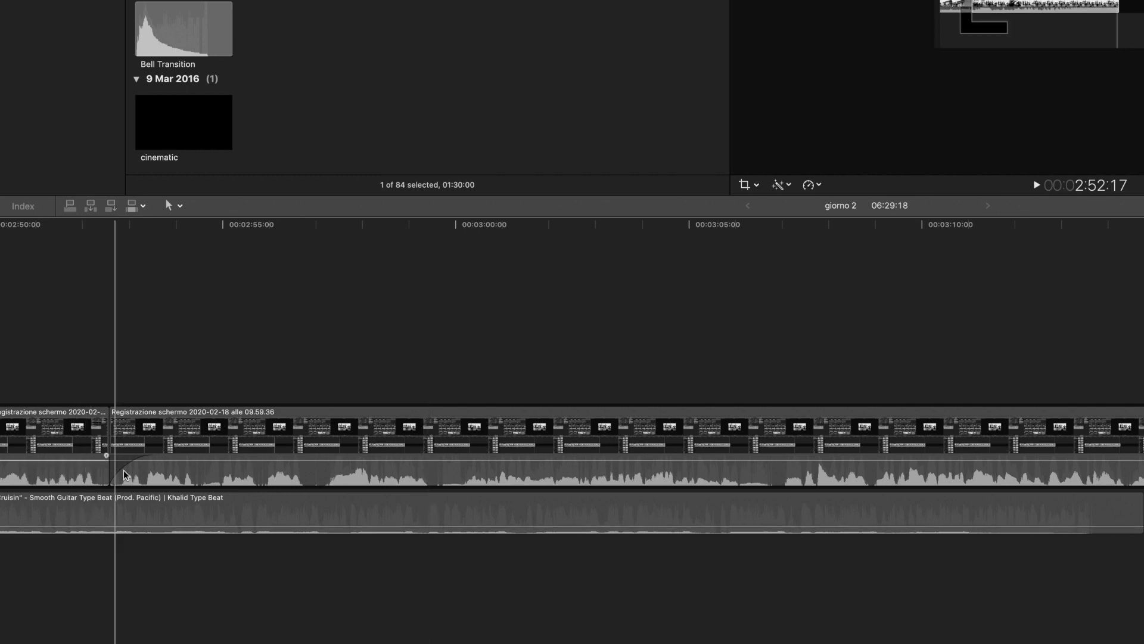
Remove the clip's audio fade-in, then add it back and drag it longer
mouse_move(154, 455)
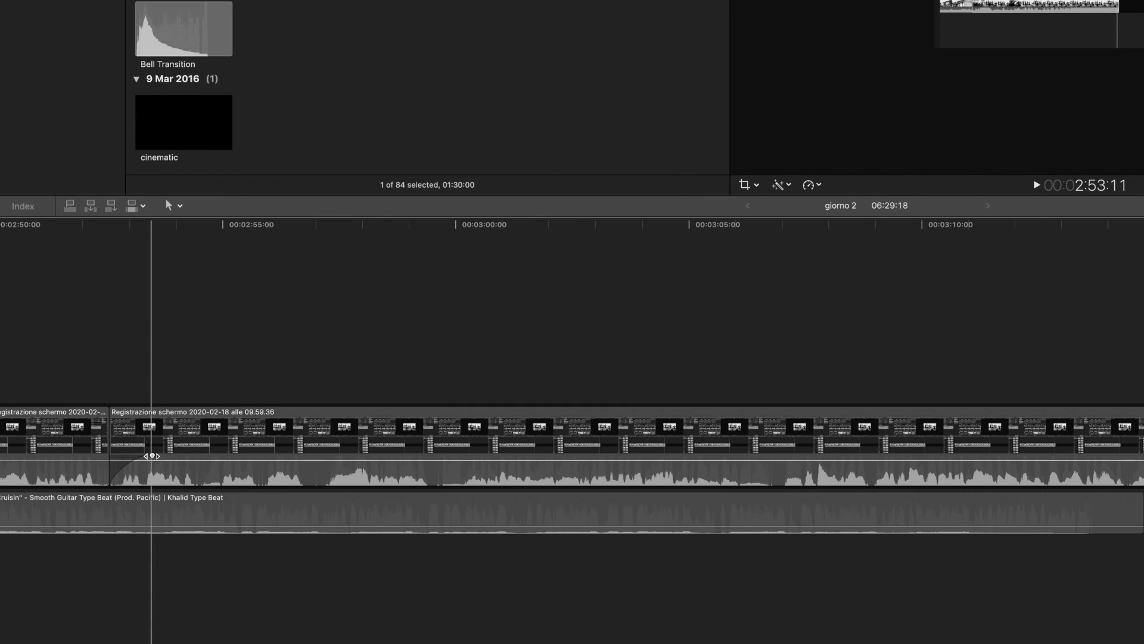
left_click_drag(153, 456, 115, 458)
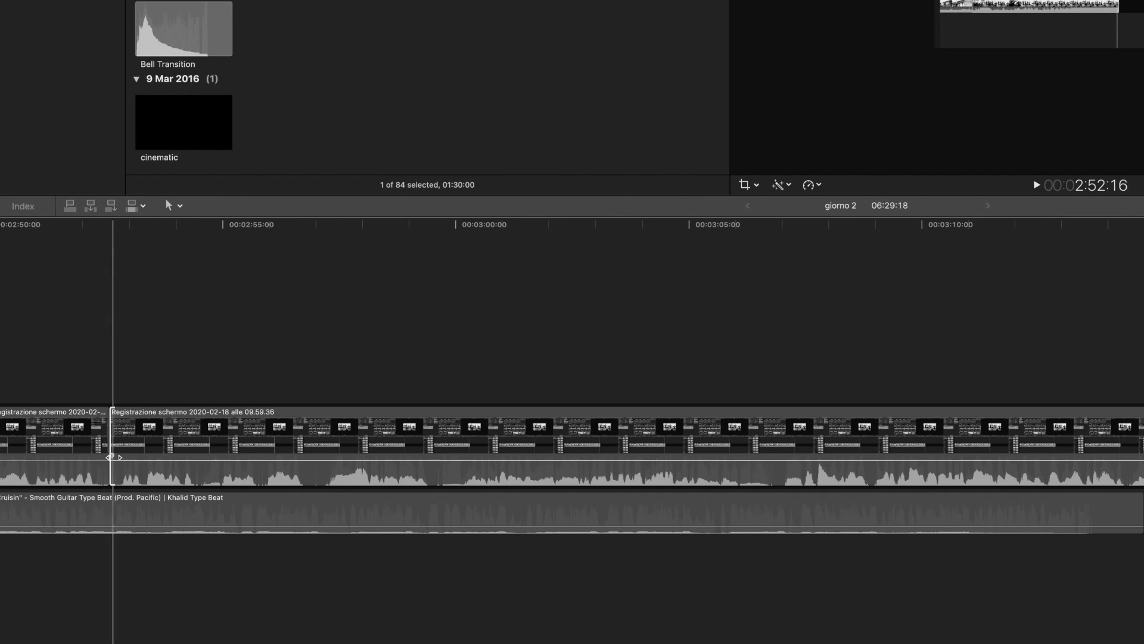
left_click_drag(110, 457, 156, 460)
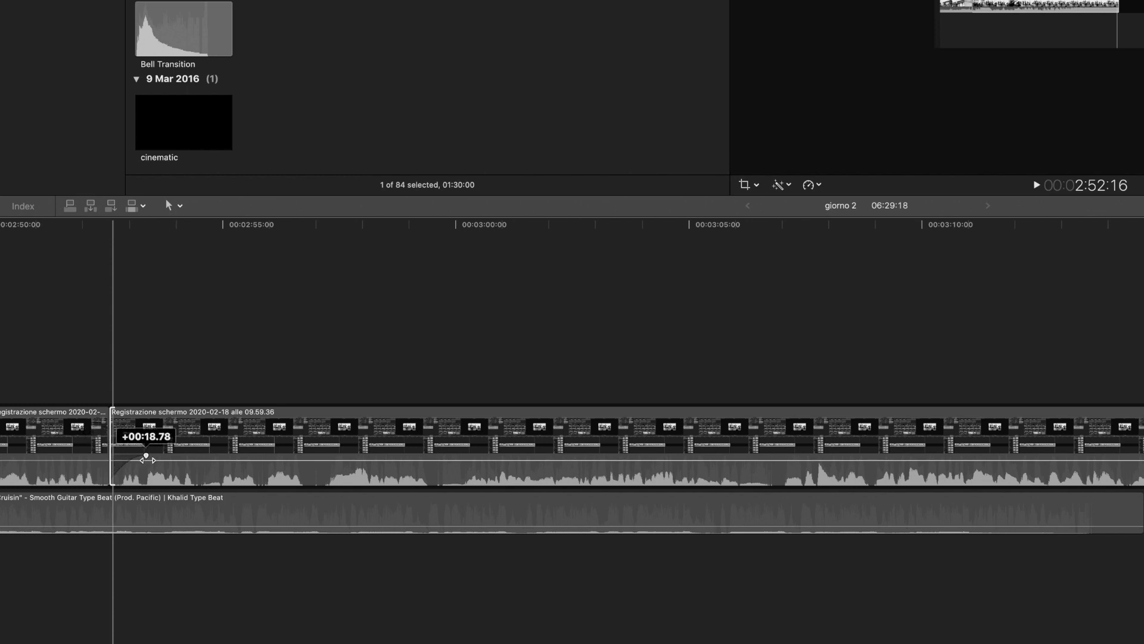
left_click_drag(155, 460, 193, 456)
Change the audio fade-in's curve shape to -3dB
scroll(179, 456, "left", 2)
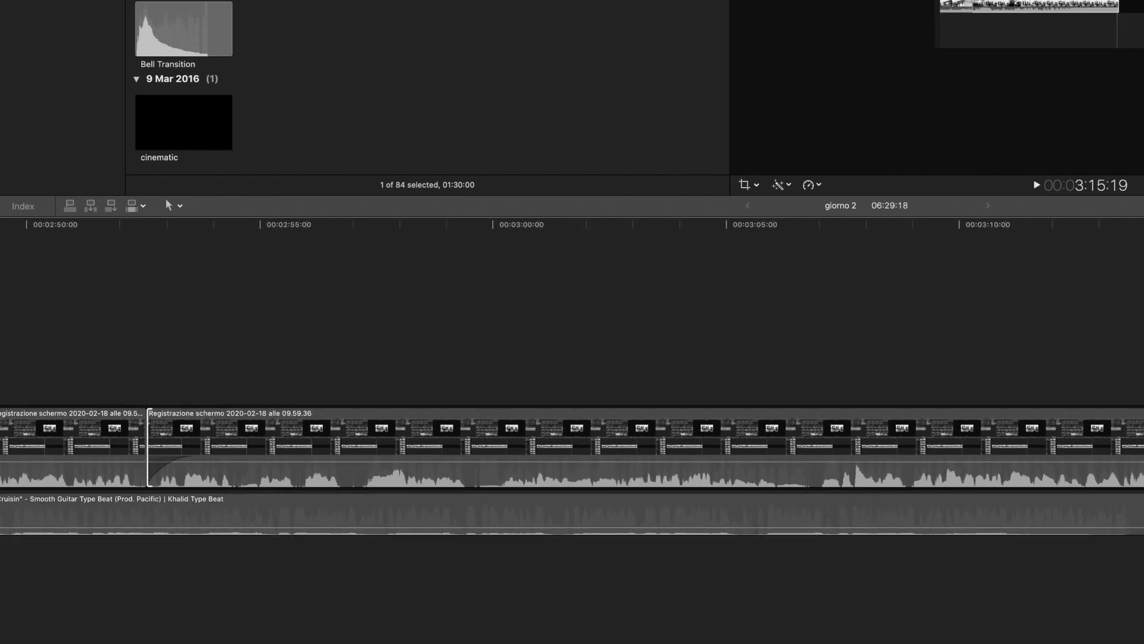
scroll(832, 514, "right", 2)
mouse_move(164, 456)
scroll(164, 456, "left", 1)
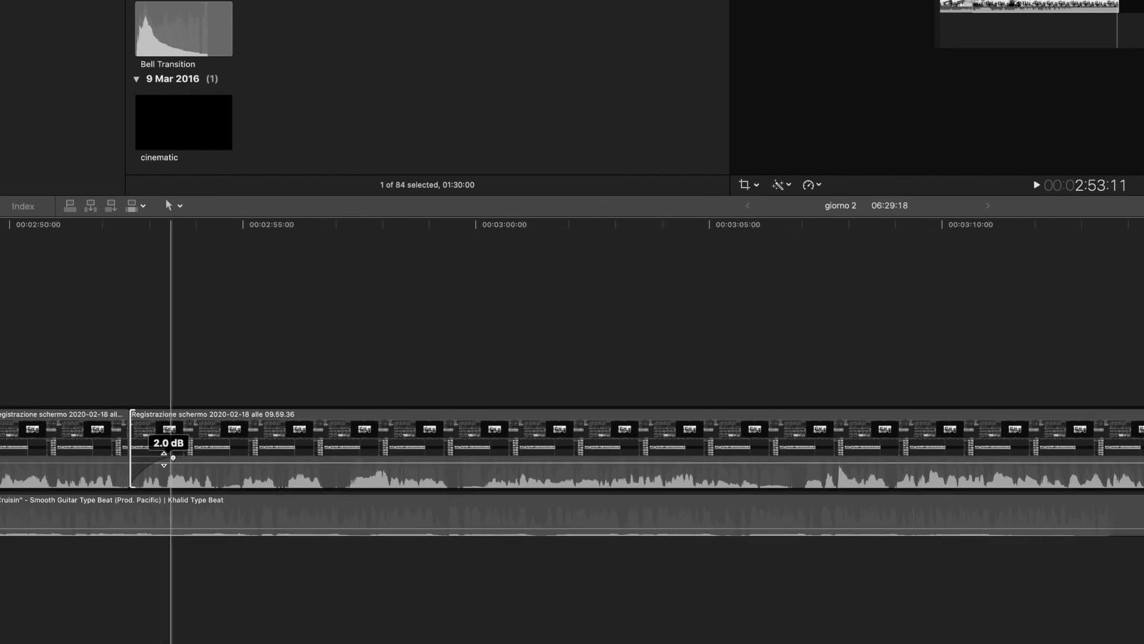
right_click(171, 458)
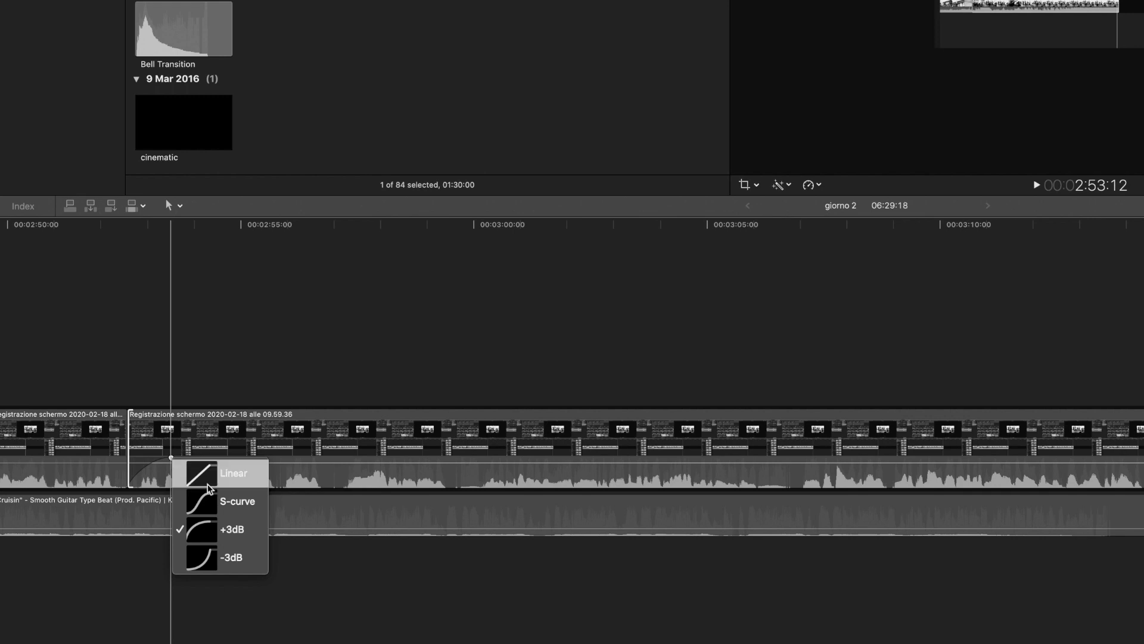
left_click(229, 557)
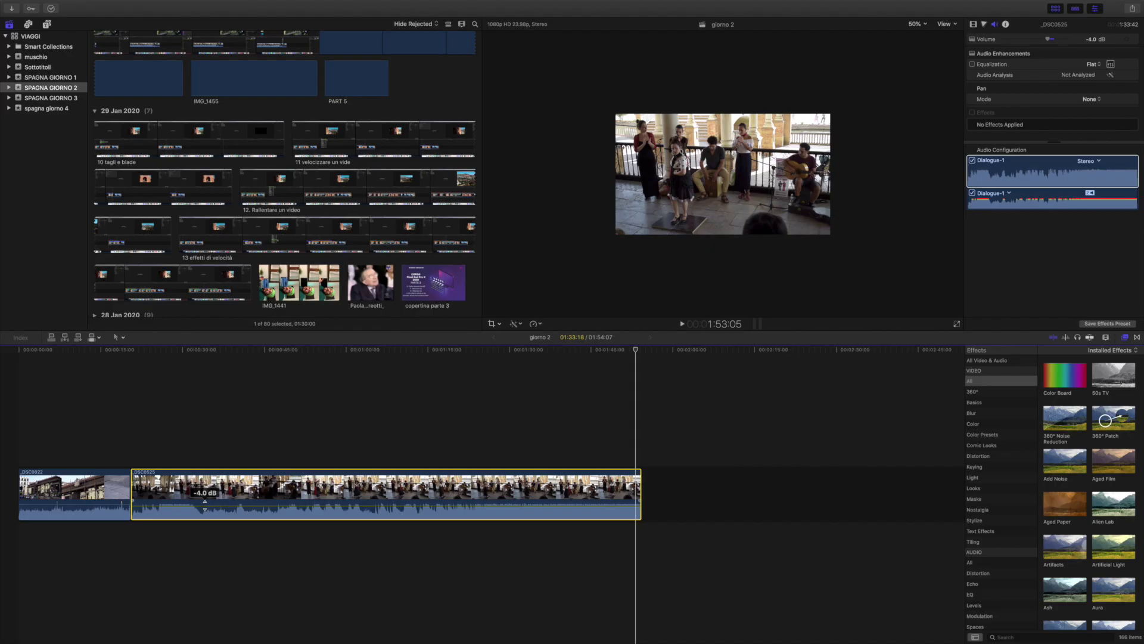
Set the concert clip's volume to -3.0 dB and open the Audio Inspector's Equalization preset list
left_click_drag(205, 506, 205, 503)
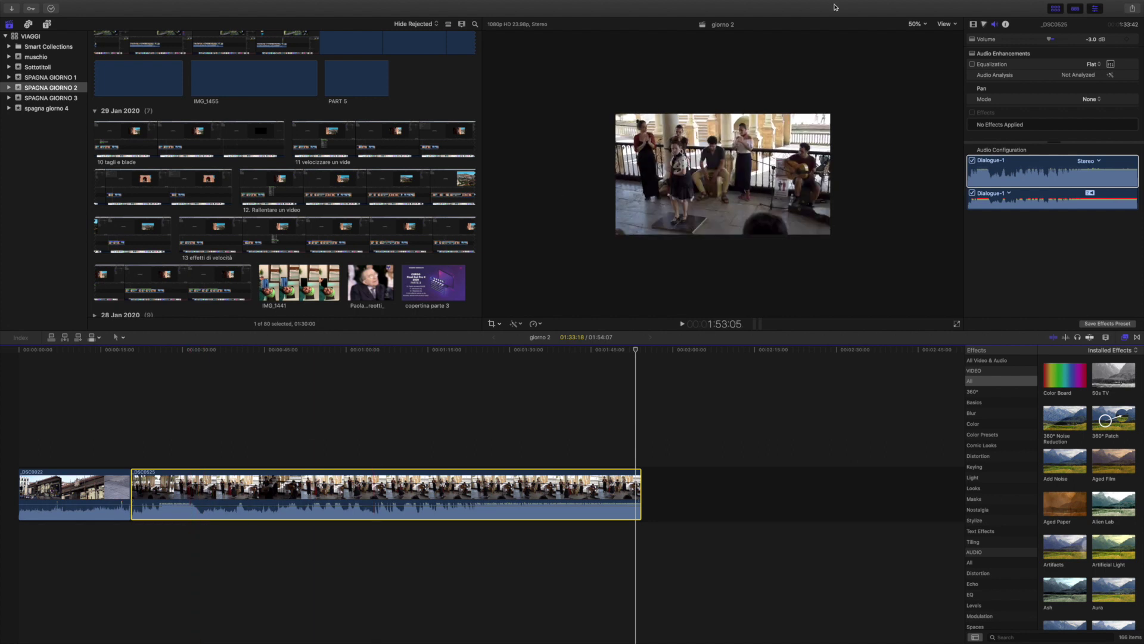
left_click(996, 27)
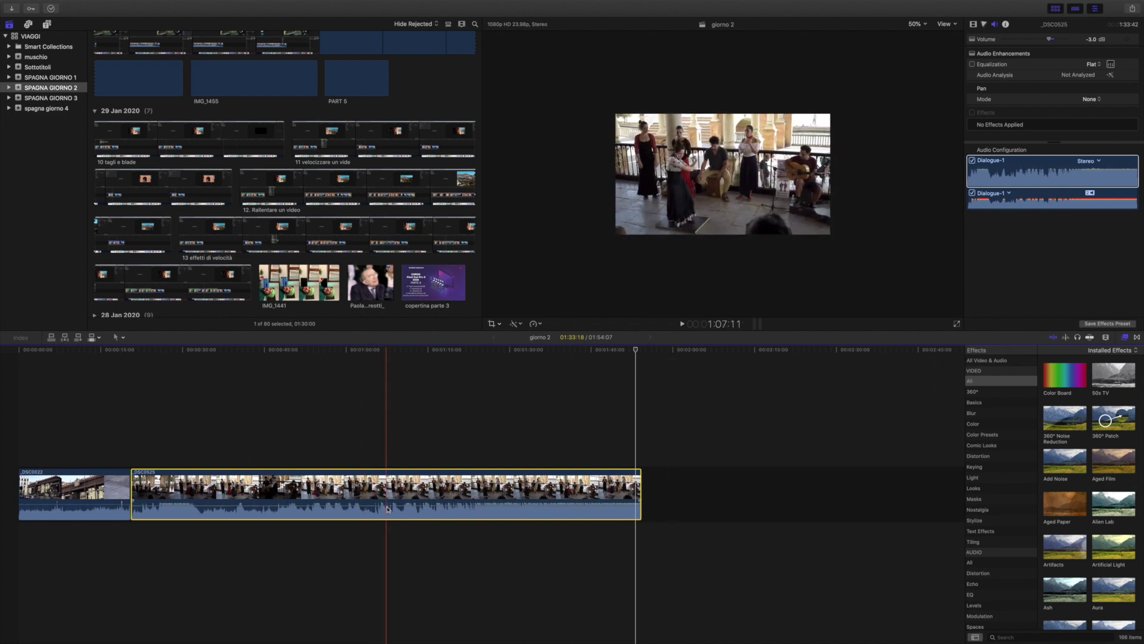
left_click(1101, 65)
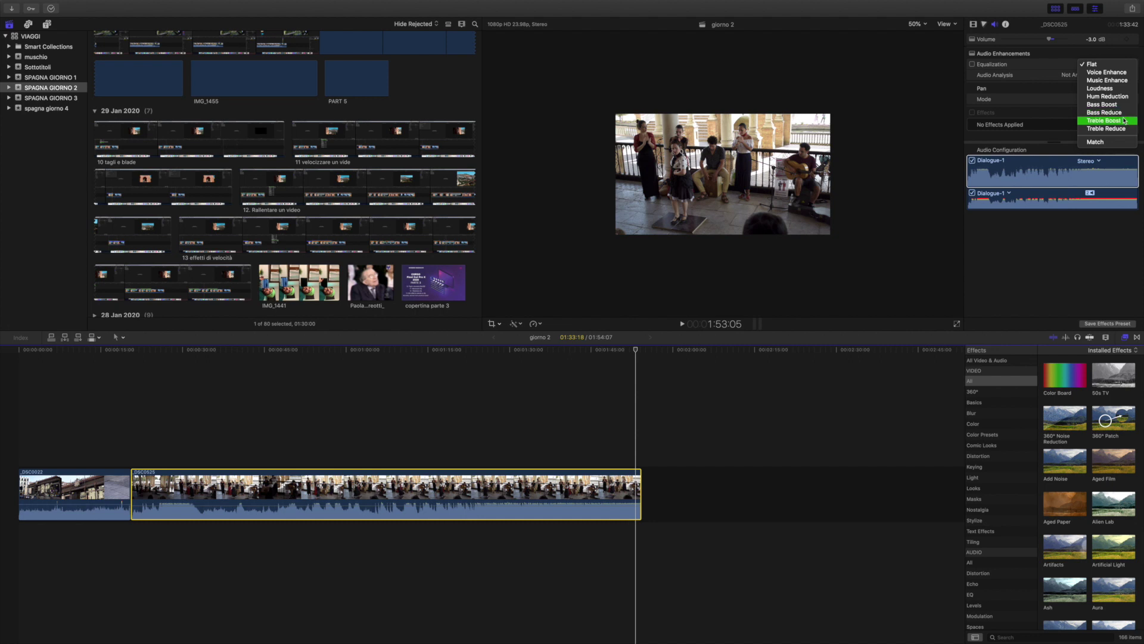
Keep equalization on Flat, auto-fix the clip's Audio Analysis problems, and select the Dialogue-1 component
left_click(1092, 64)
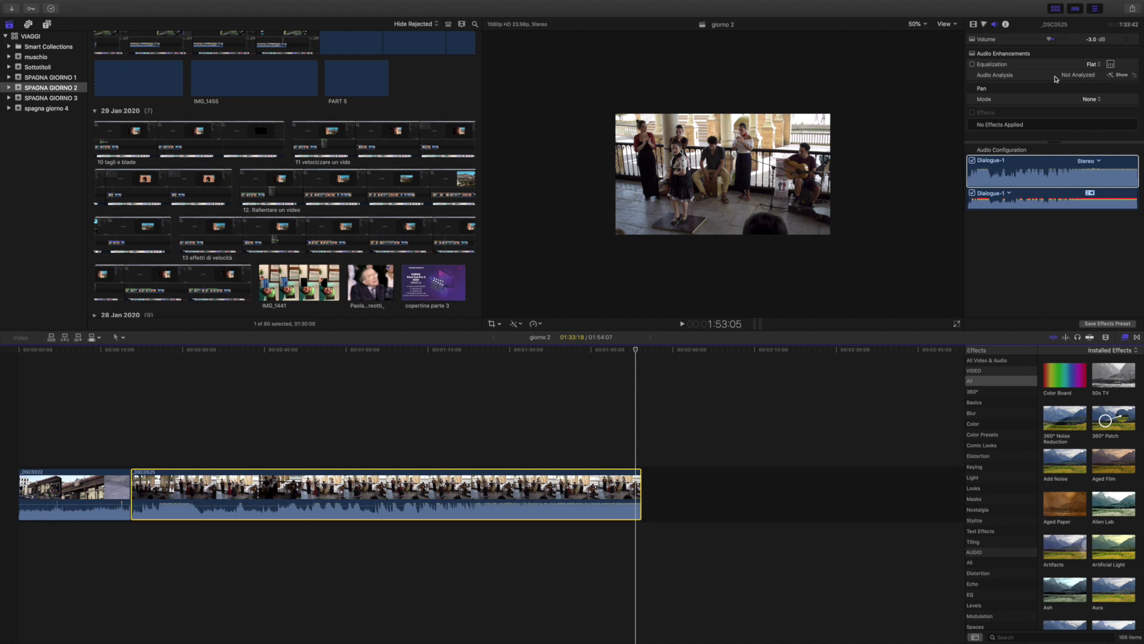
left_click(1120, 75)
left_click(1121, 77)
left_click(1071, 192)
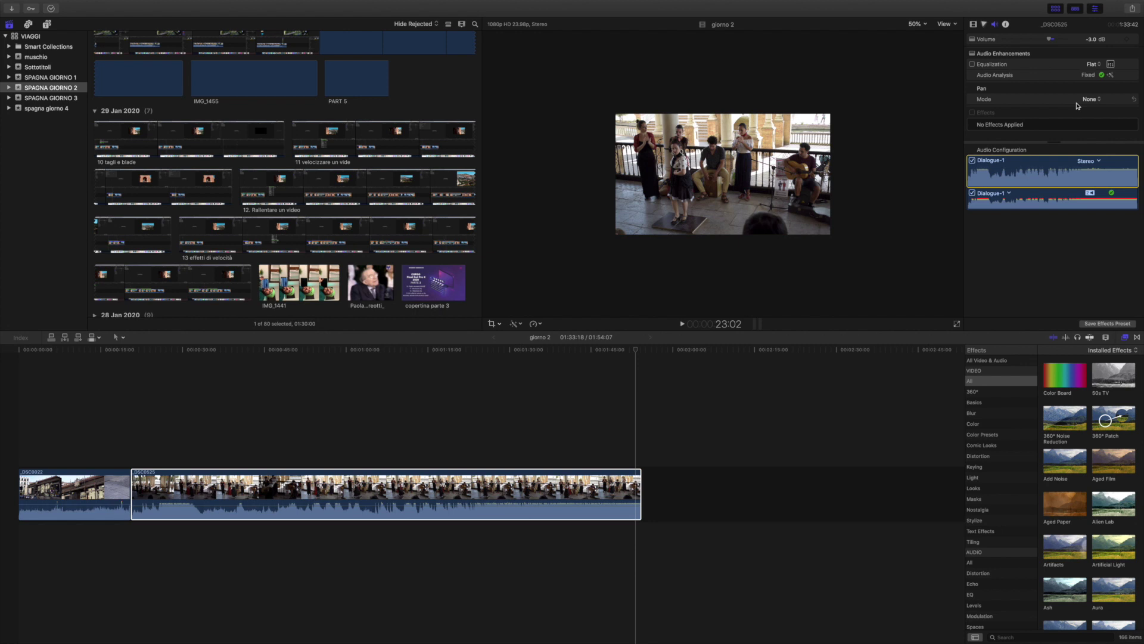
Leave pan mode on None and open the 10-band Graphic Equalizer for Dialogue-1
left_click(1091, 99)
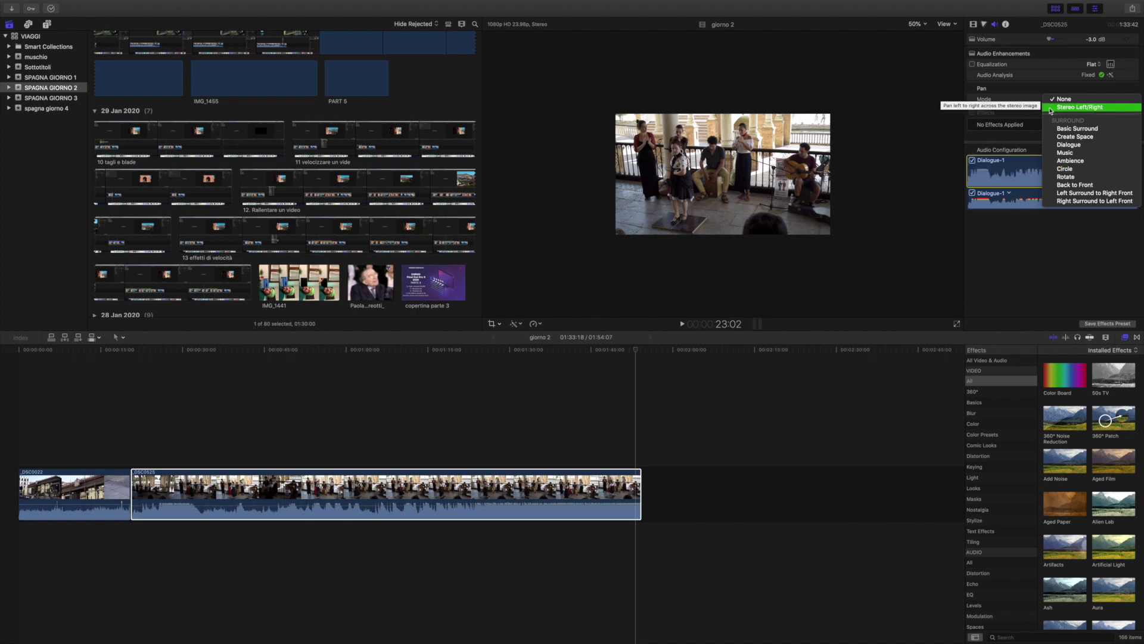
left_click(1027, 96)
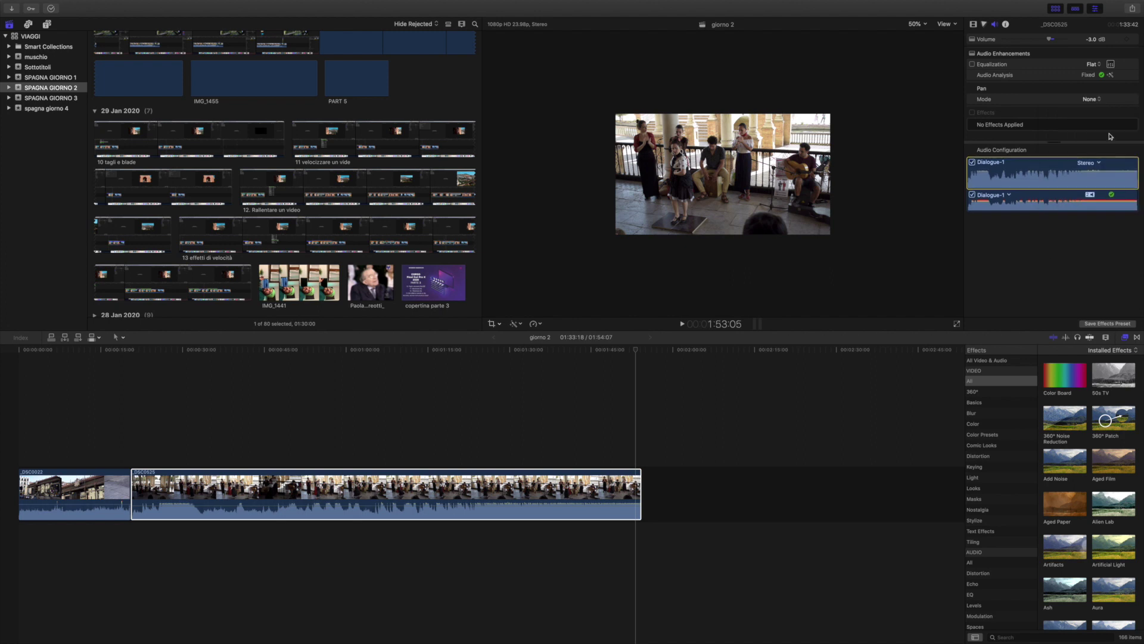
left_click(1111, 64)
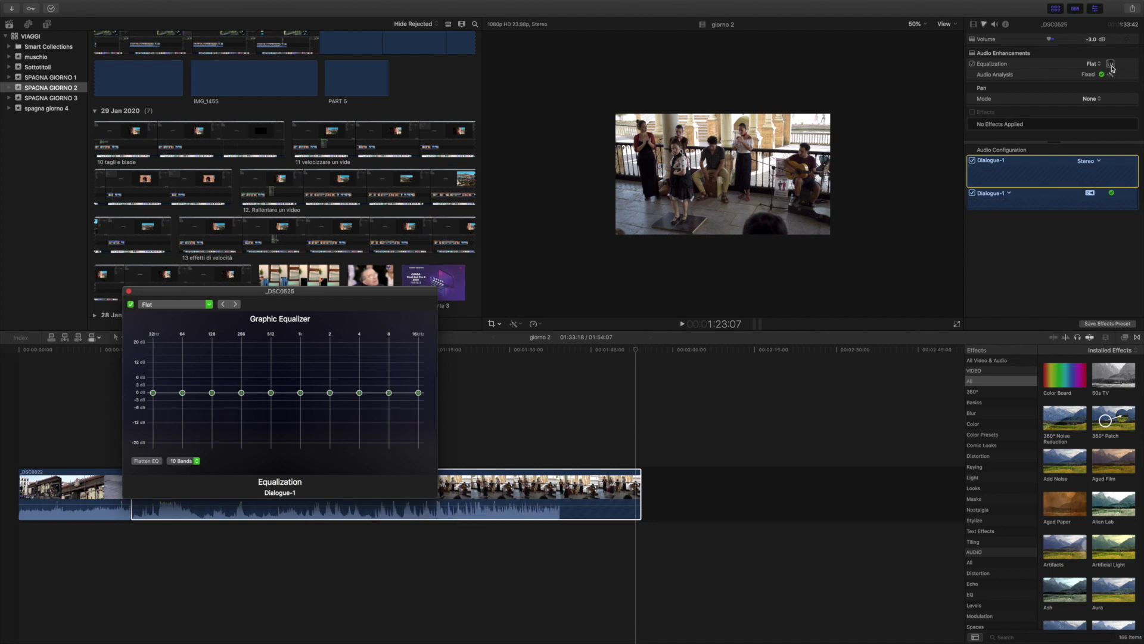
Close the Graphic Equalizer window, leaving every band at 0 dB
key("shift+f")
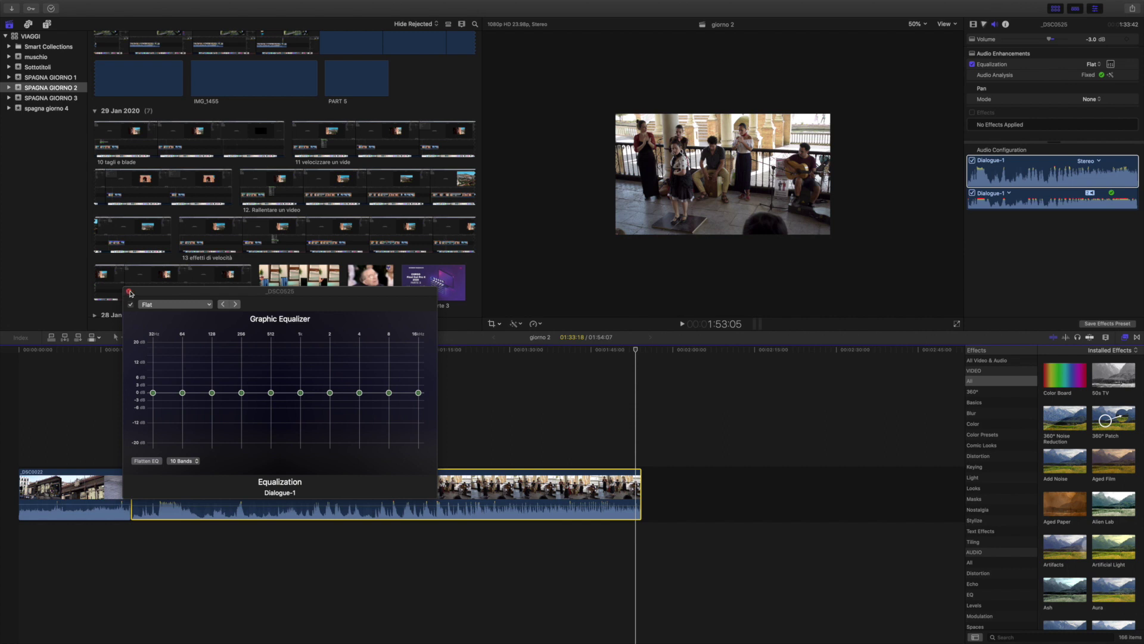
left_click(129, 292)
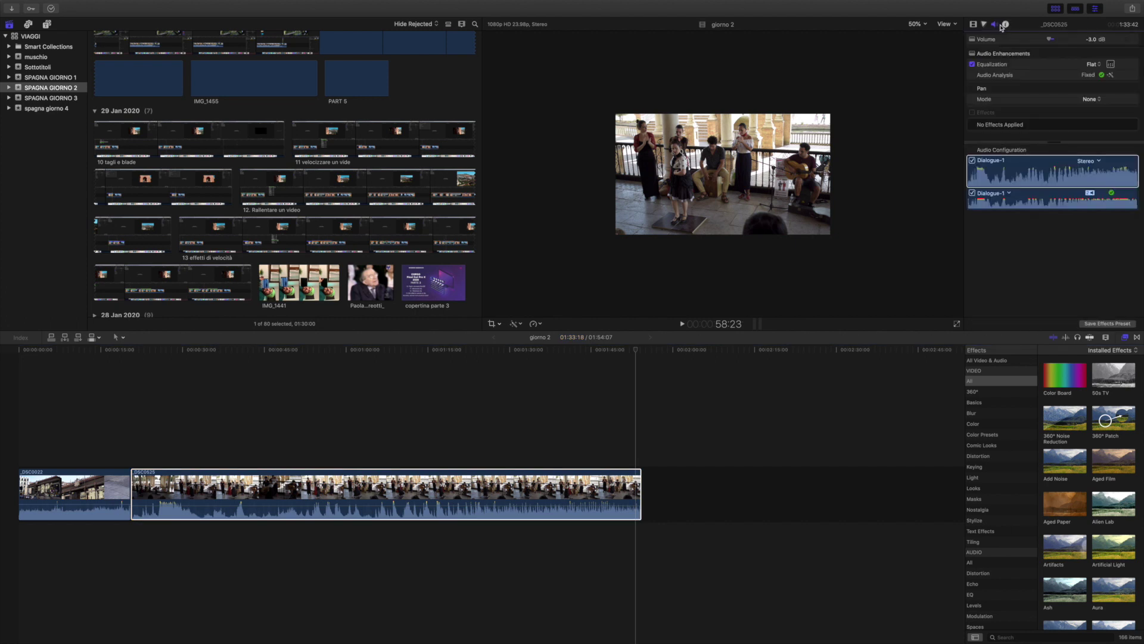
mouse_move(100, 3)
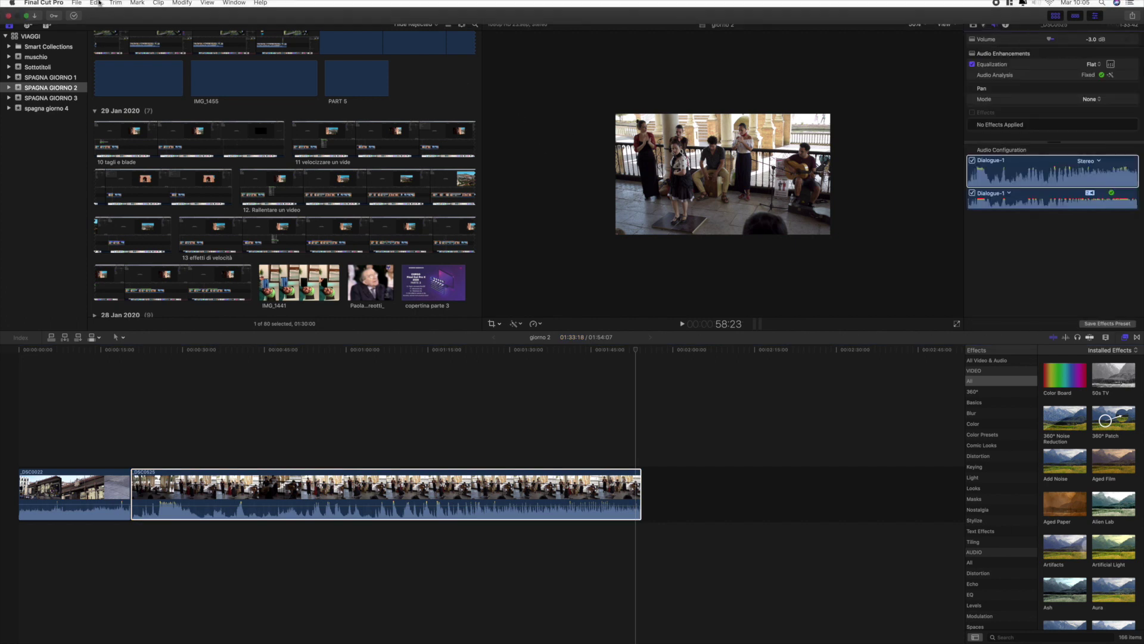